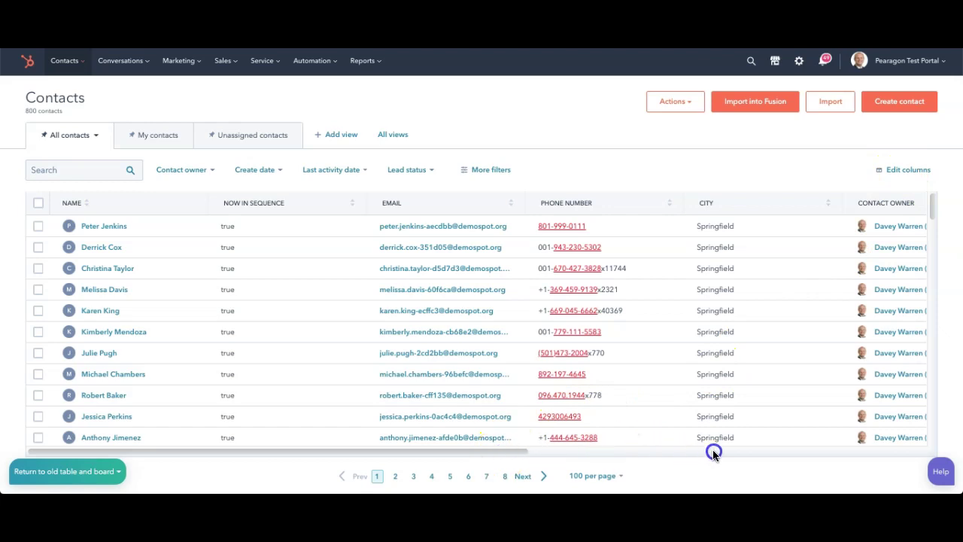
Step: Move the Associated company column to sit right after Email, then sort contacts by Email descending
drag(557, 449, 725, 444)
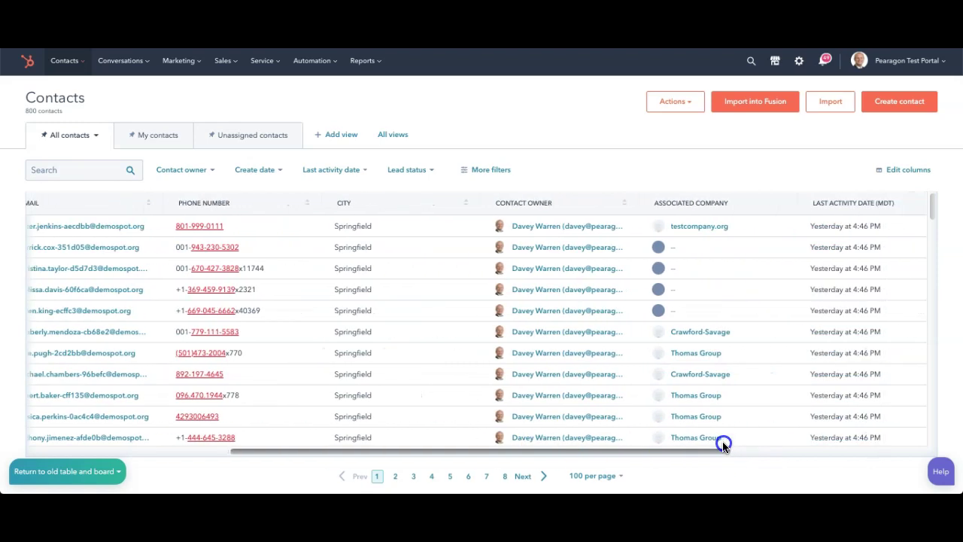
click(646, 199)
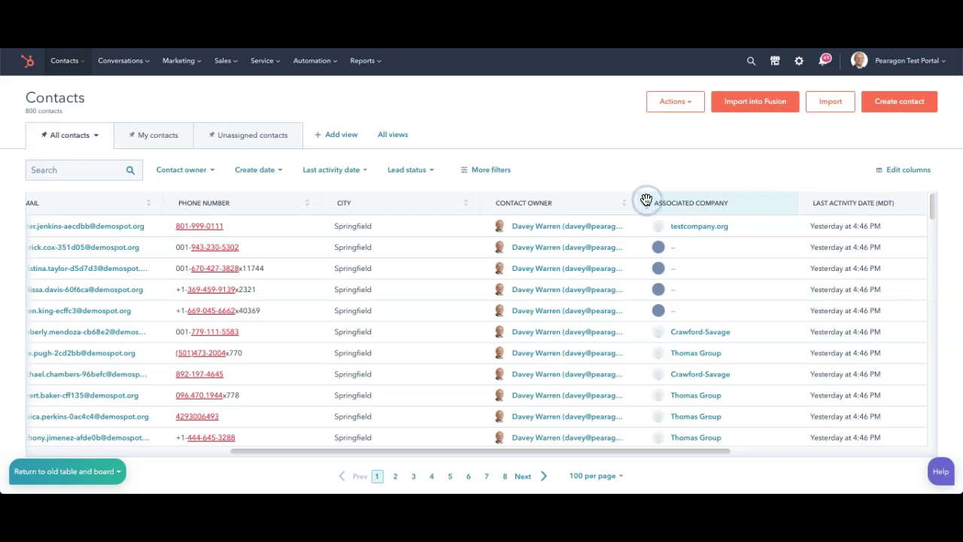
drag(616, 199, 194, 203)
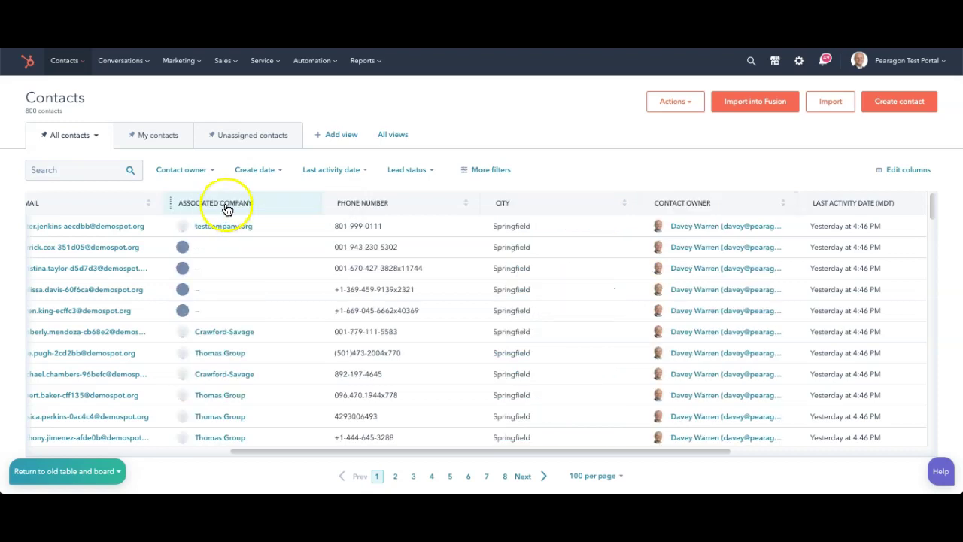
drag(376, 451, 45, 449)
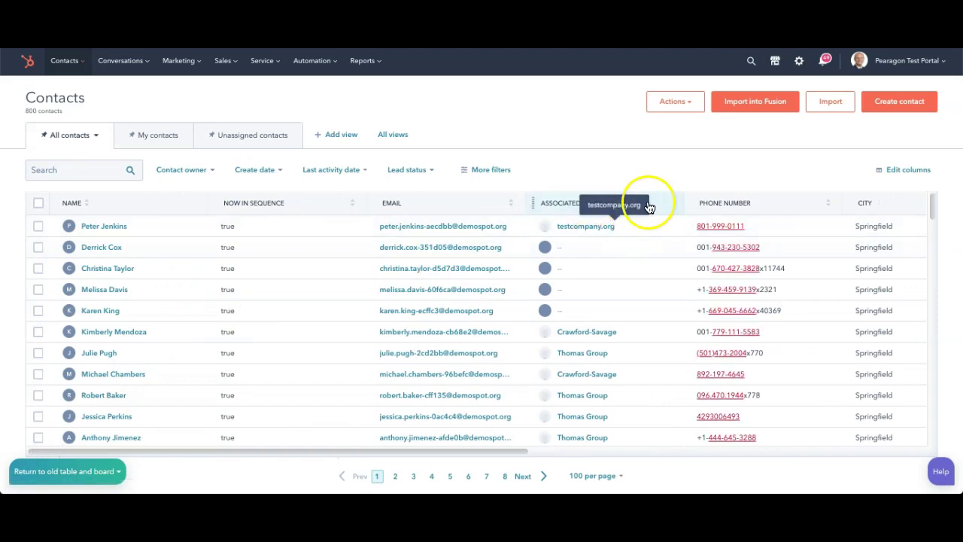
click(511, 206)
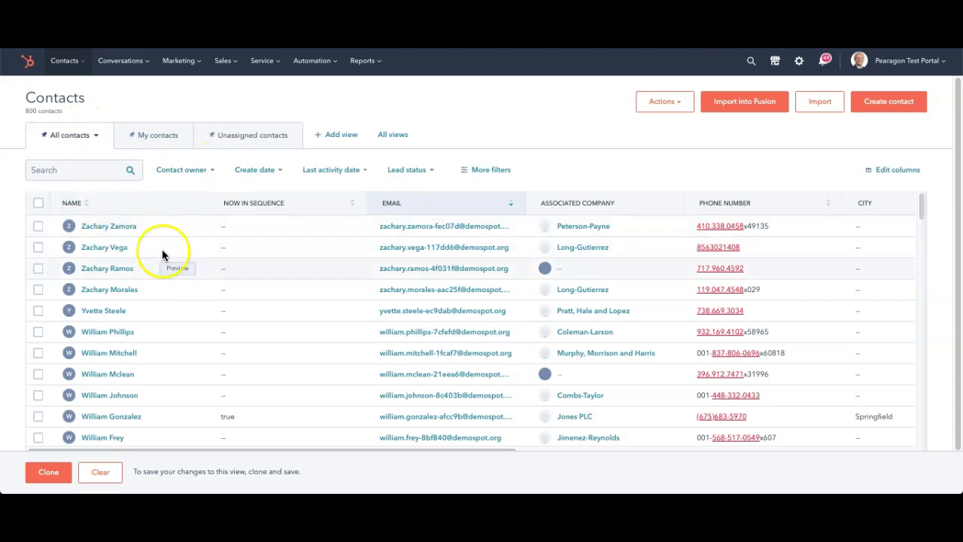
click(46, 472)
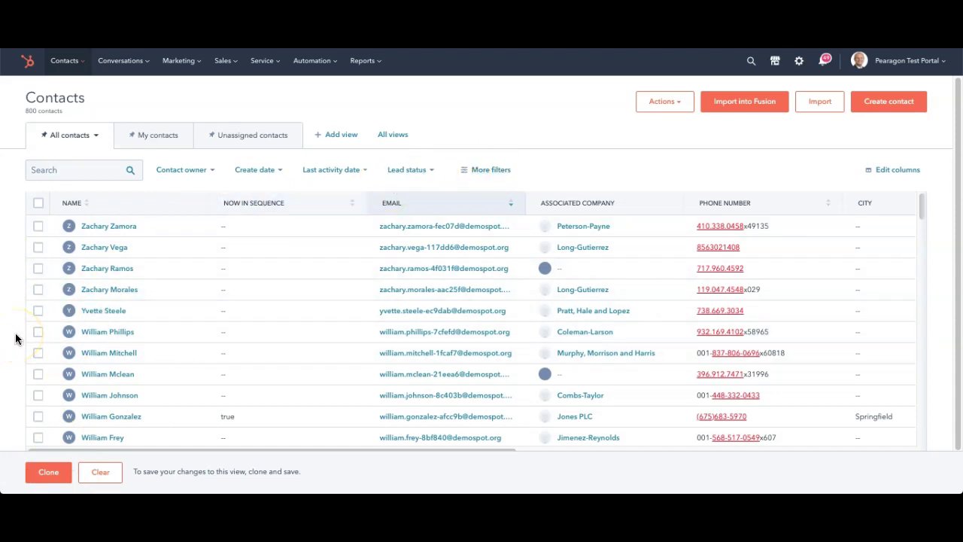
Step: Add a City 'contains exactly springfield' filter, reducing the list to 92 of 800 contacts
click(491, 170)
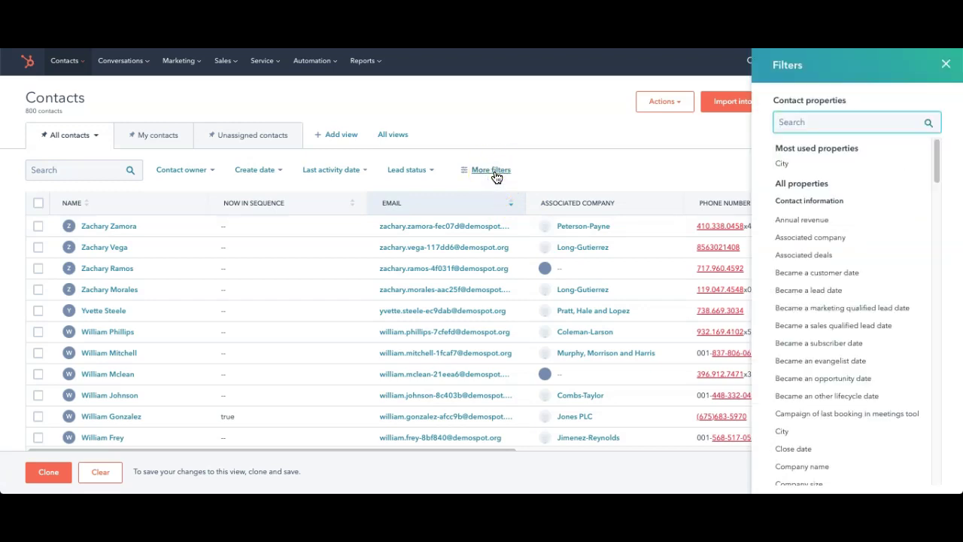
click(794, 125)
click(814, 174)
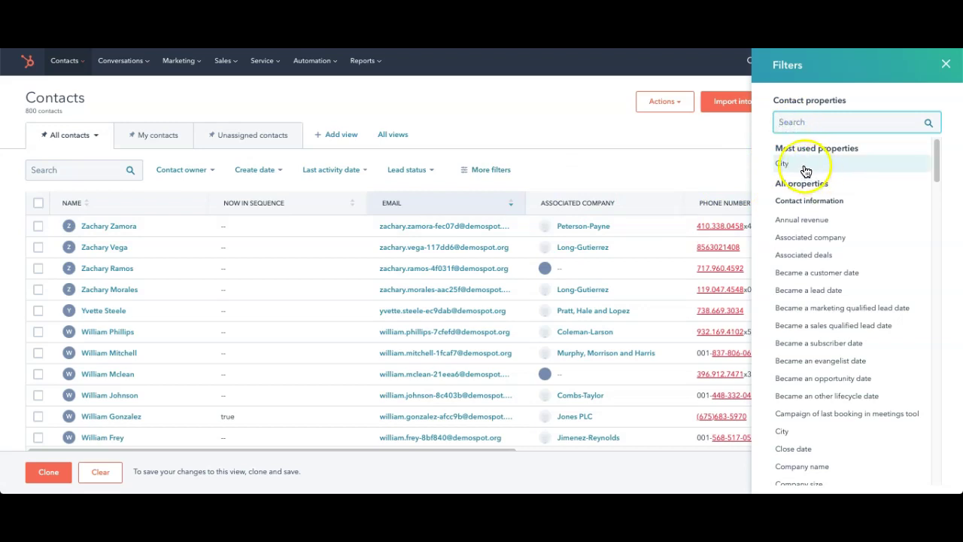
click(789, 163)
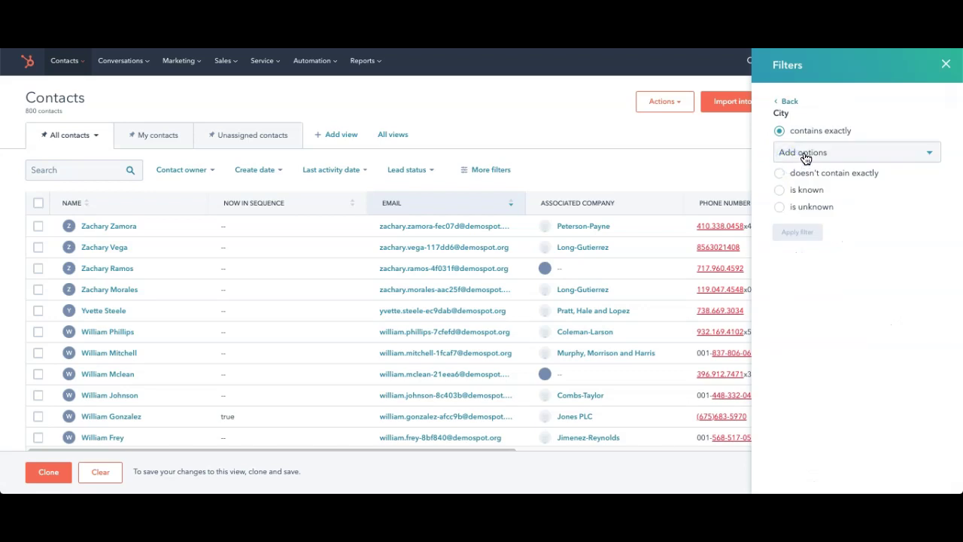
click(802, 153)
text(Spr)
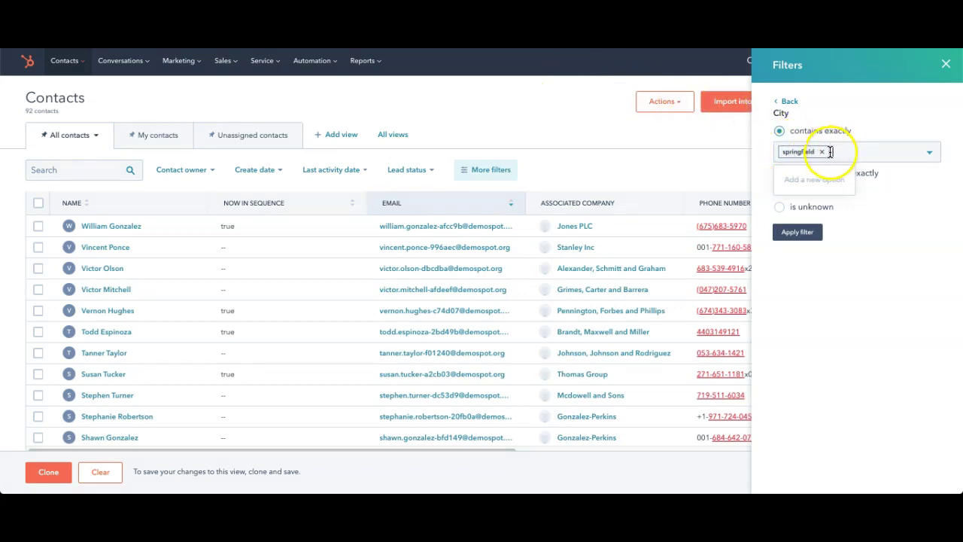
click(910, 205)
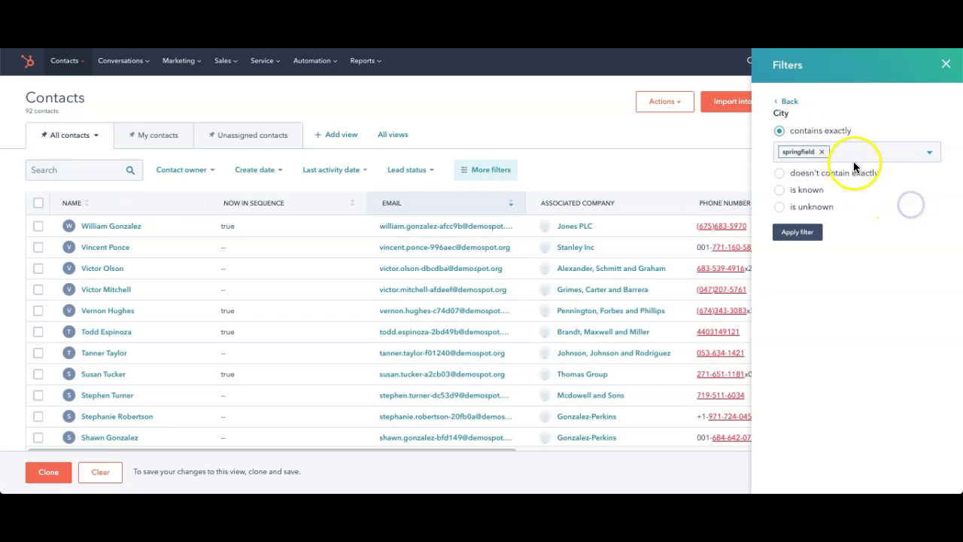
click(929, 152)
click(916, 217)
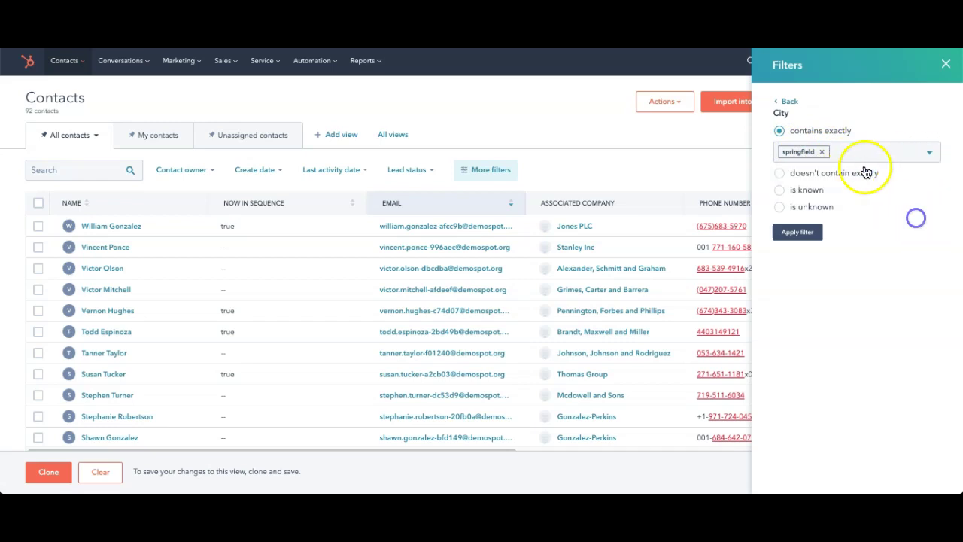
click(847, 151)
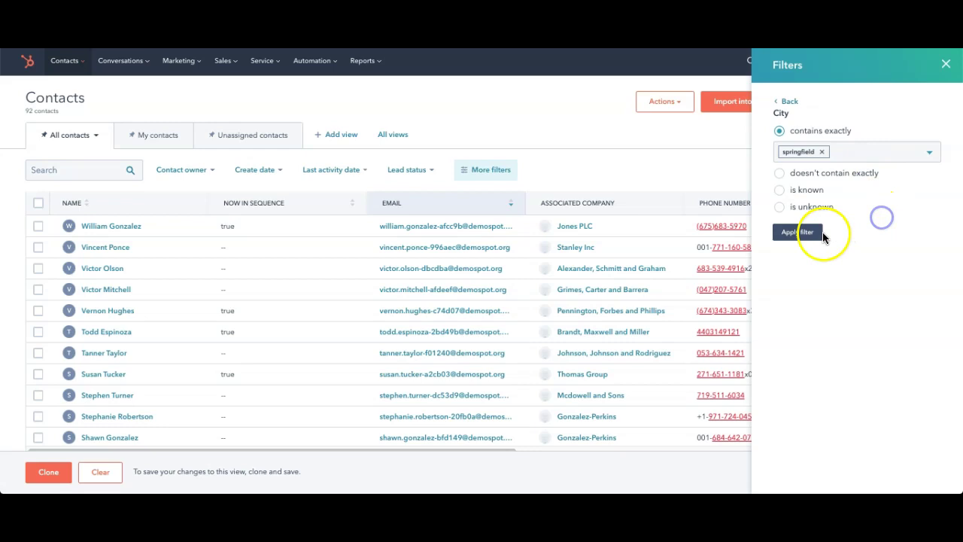
click(809, 236)
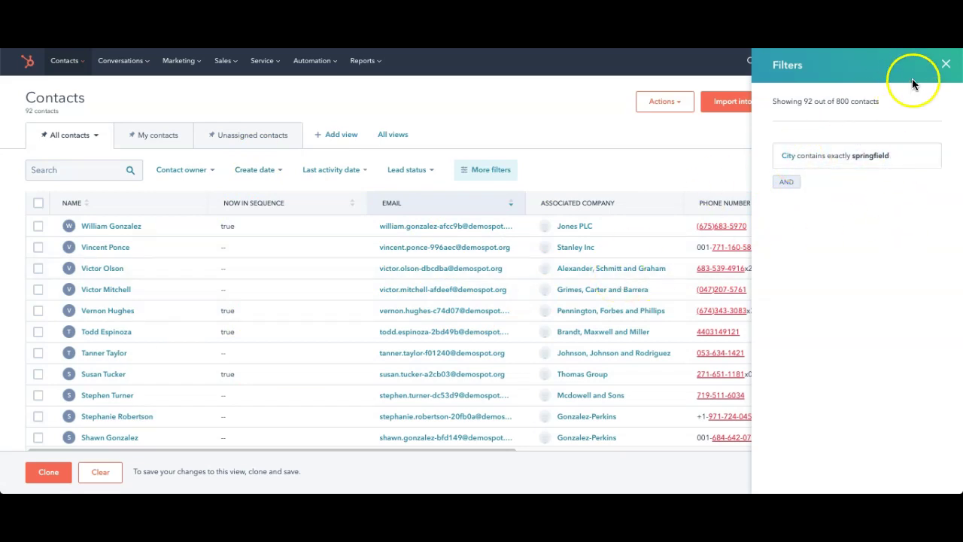
Step: Close the filters panel and save the filtered list as the new view 'All contacts clone'
click(949, 67)
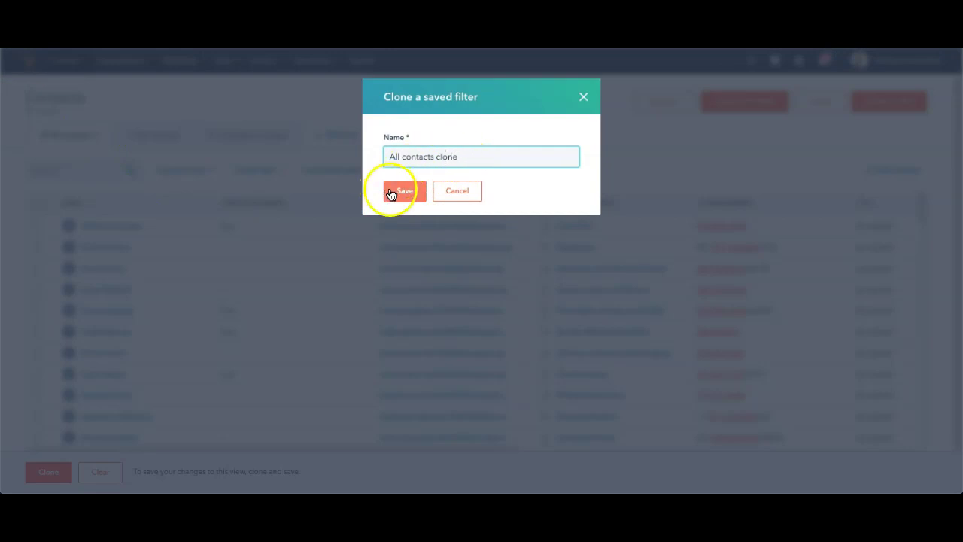
click(405, 193)
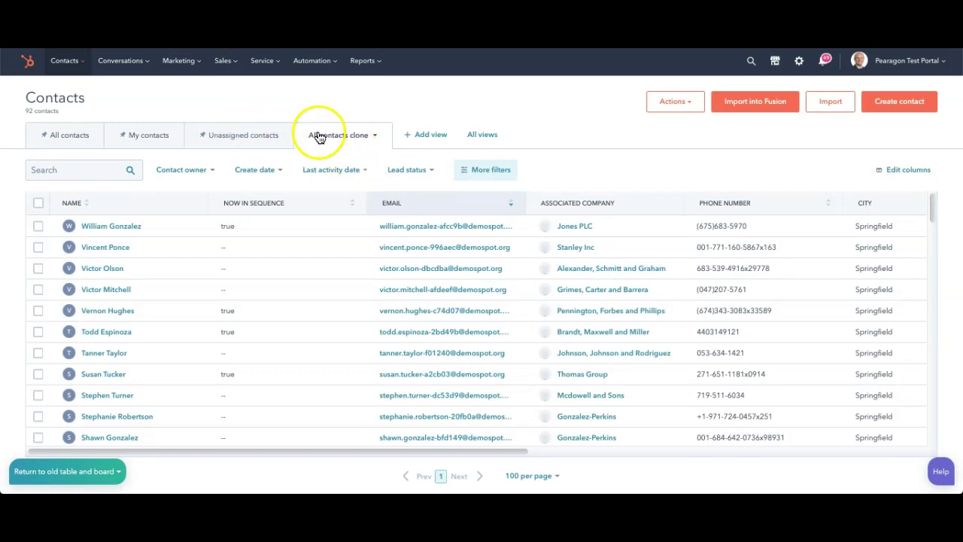
Step: Pin the All contacts clone tab, add a Cambridge view tab, then return to All contacts clone
click(377, 135)
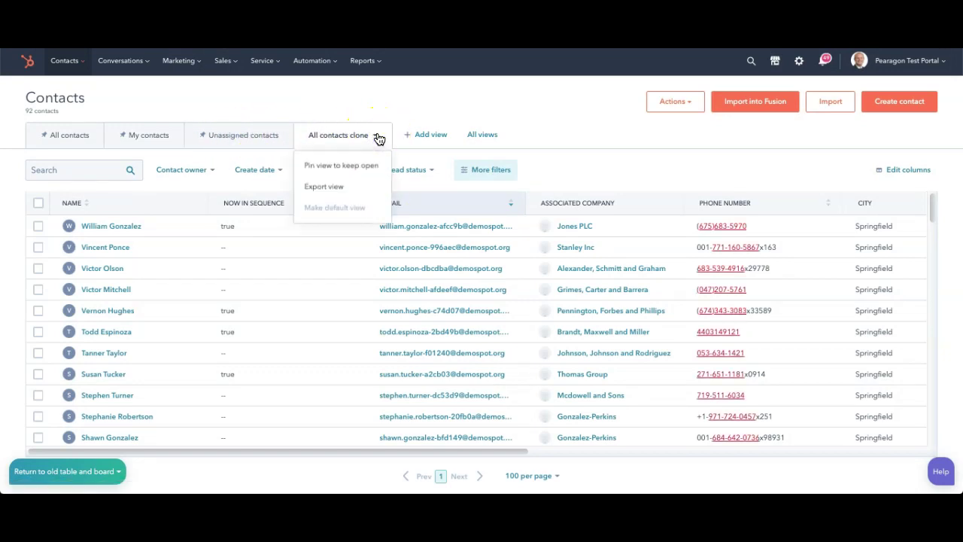
click(349, 166)
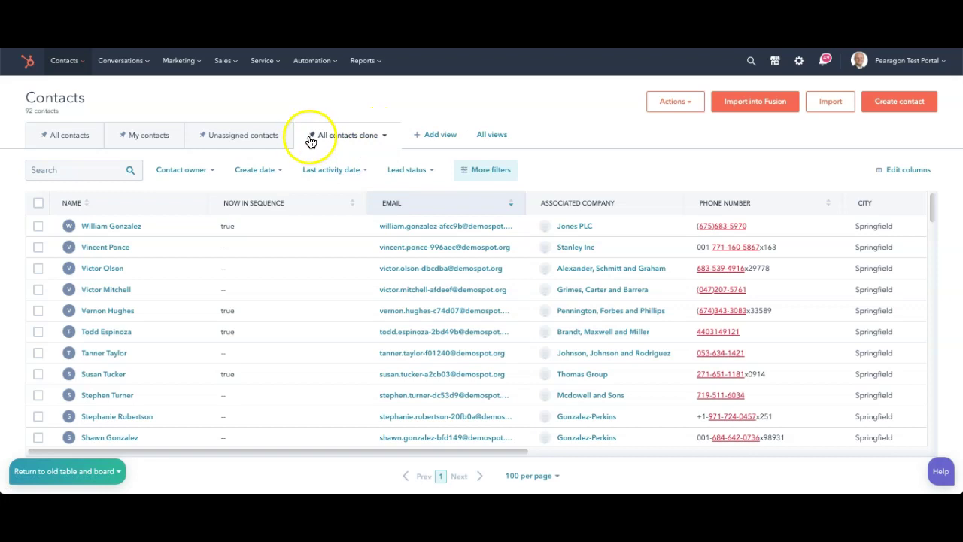
click(444, 135)
scroll(496, 237, down, 3)
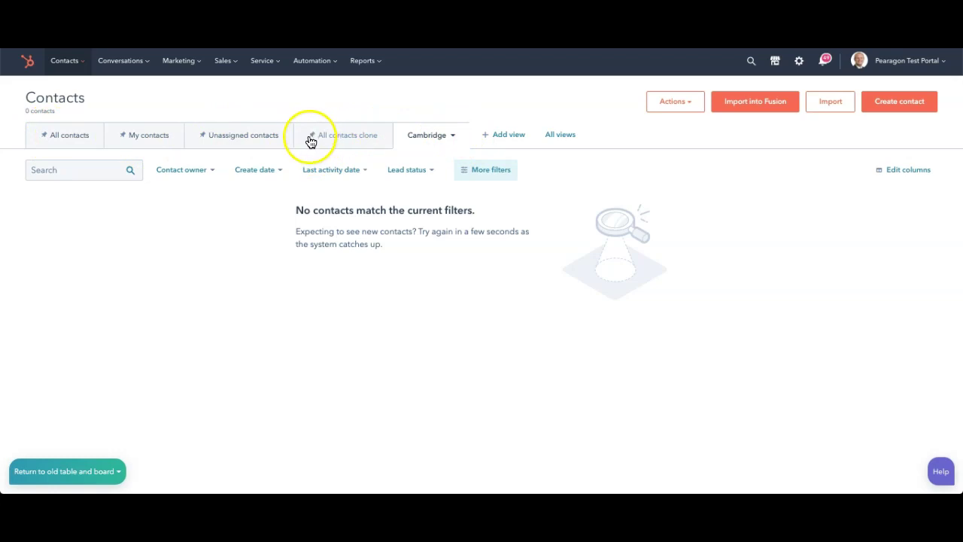
click(369, 141)
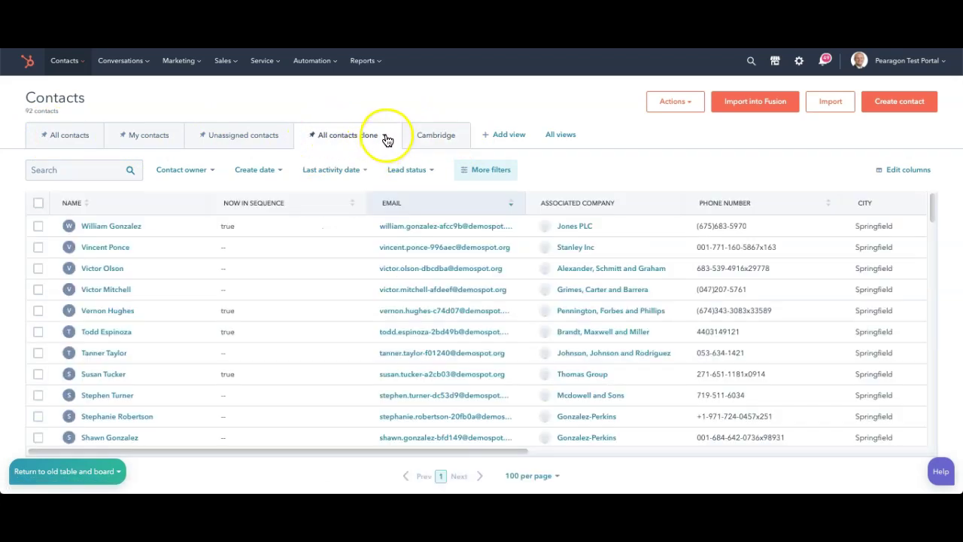
Step: Check the All contacts clone view options without changing anything, then switch to the All contacts tab
click(386, 138)
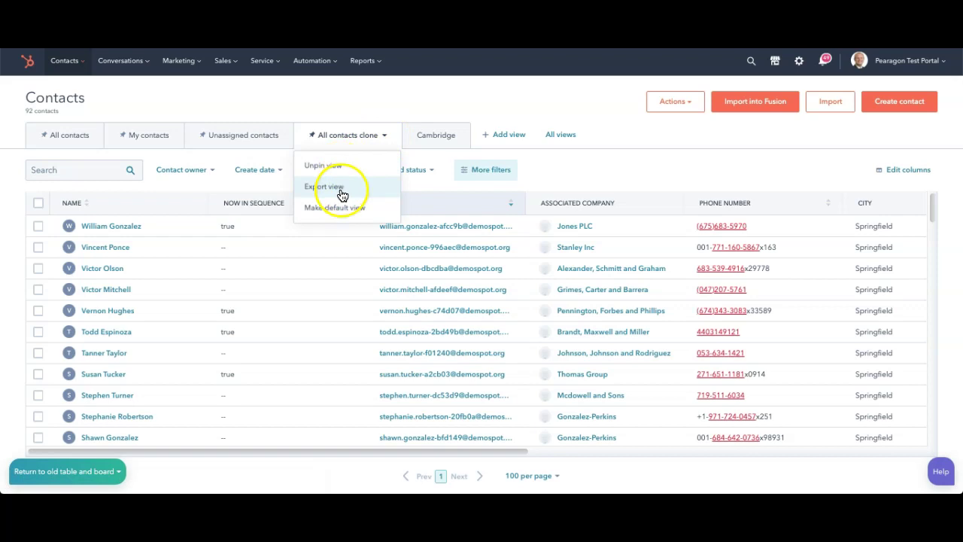
click(562, 176)
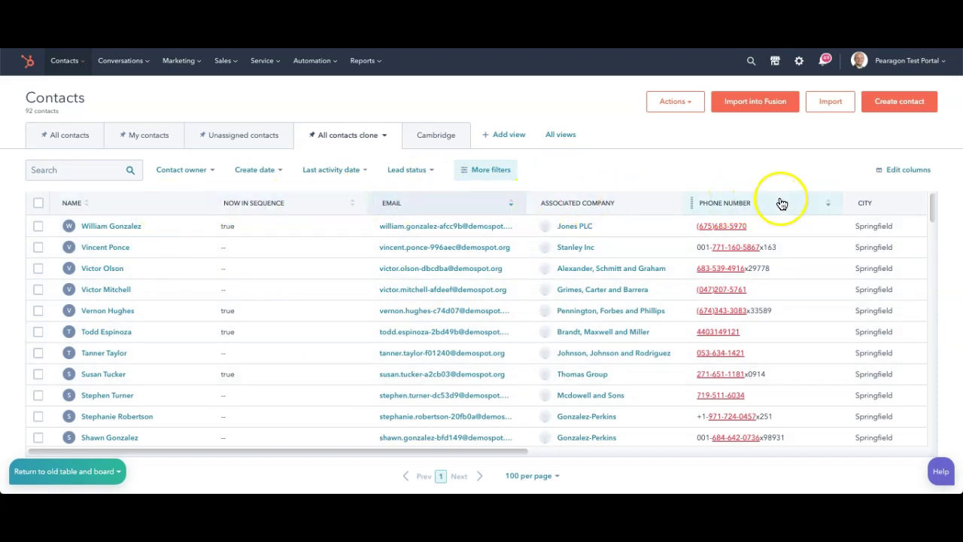
click(63, 143)
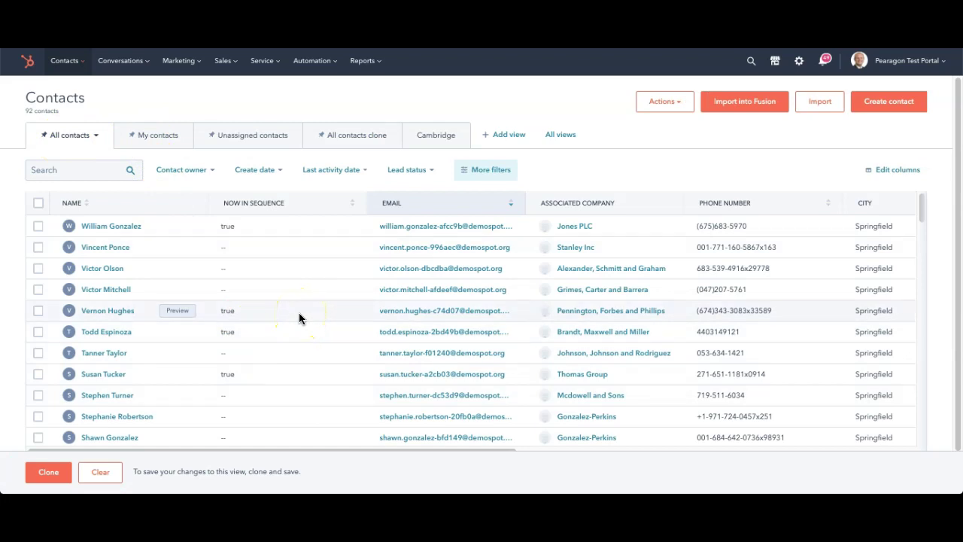
Step: Delete the City 'contains exactly springfield' condition and clear unsaved changes to show all 800 contacts
scroll(328, 339, down, 3)
scroll(328, 336, up, 3)
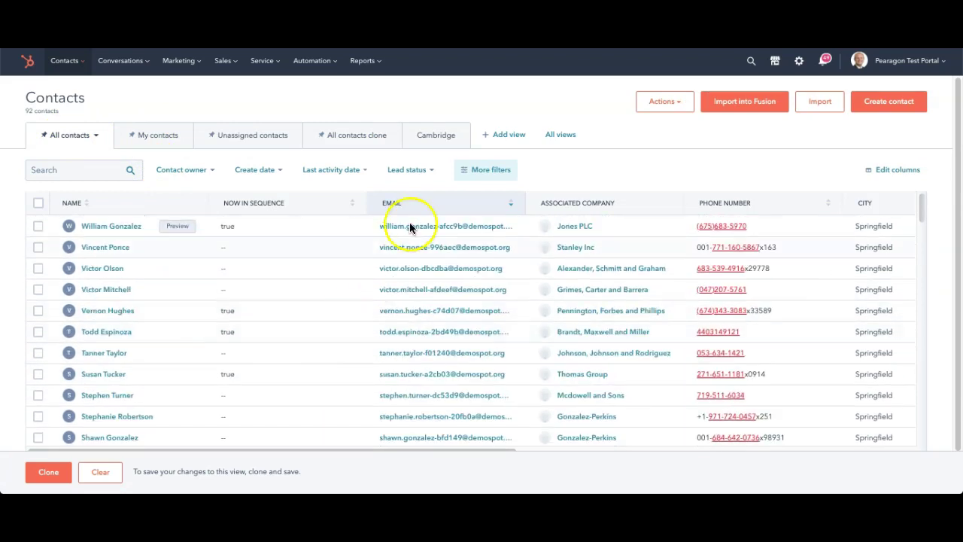
click(488, 177)
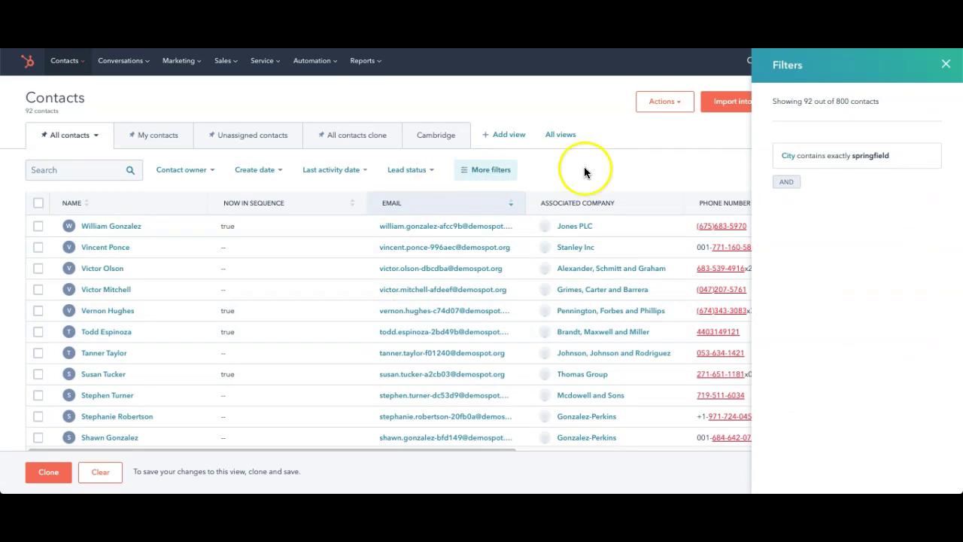
mouse_move(931, 155)
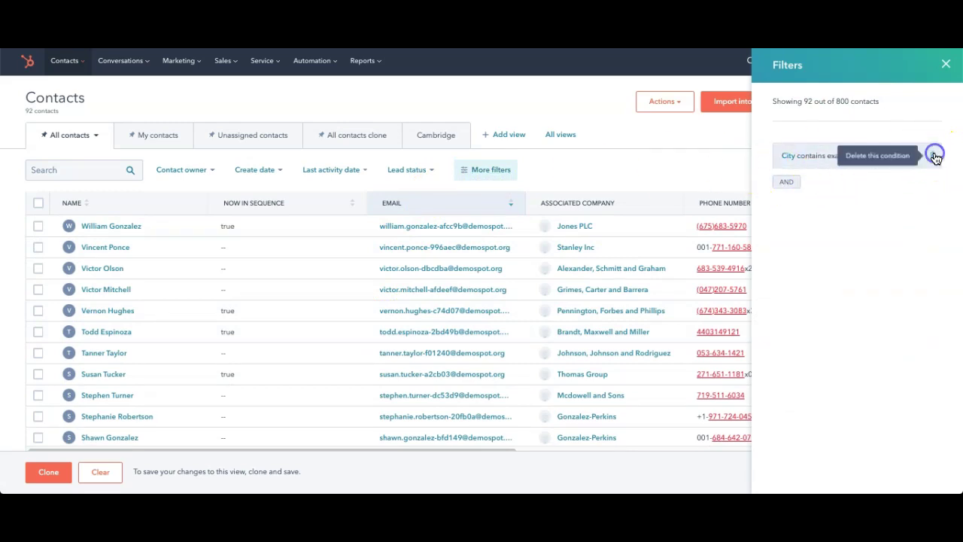
click(935, 156)
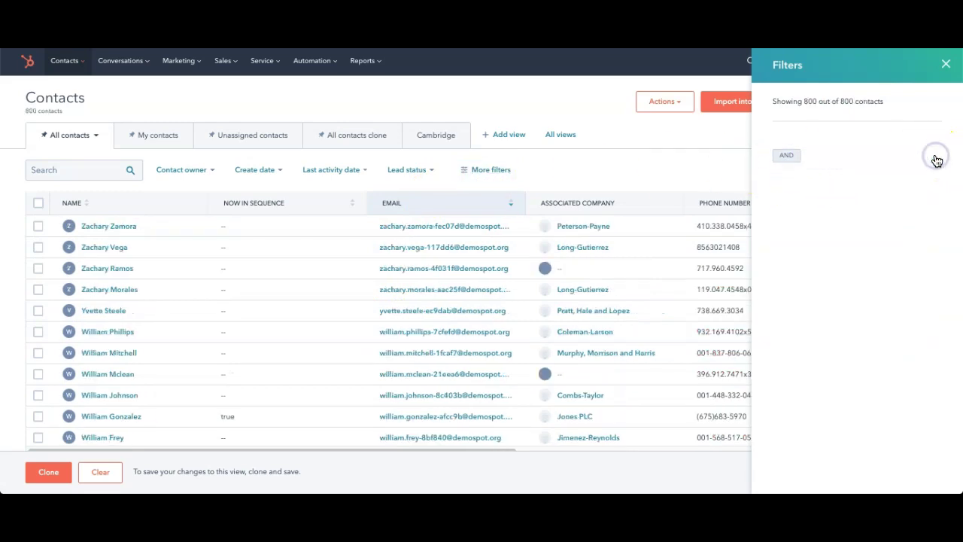
click(946, 67)
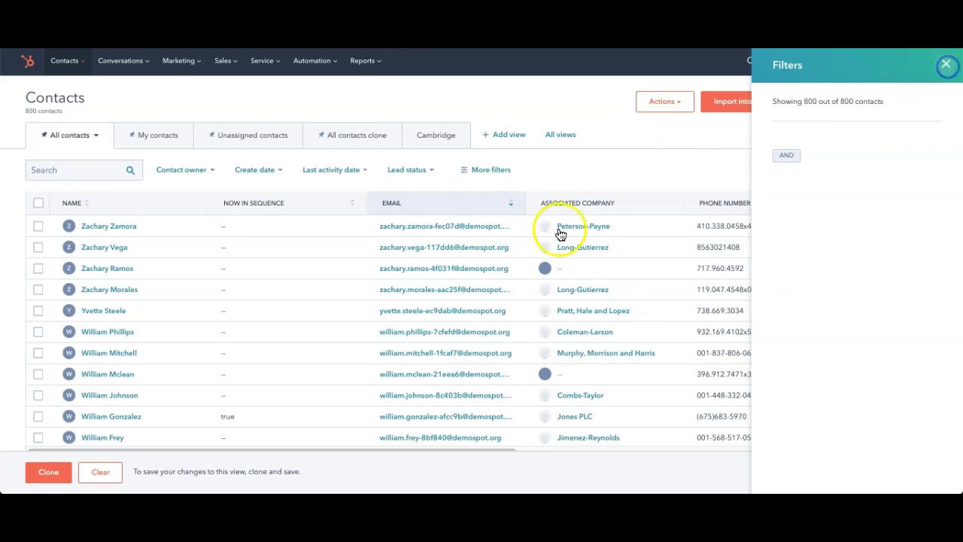
click(98, 471)
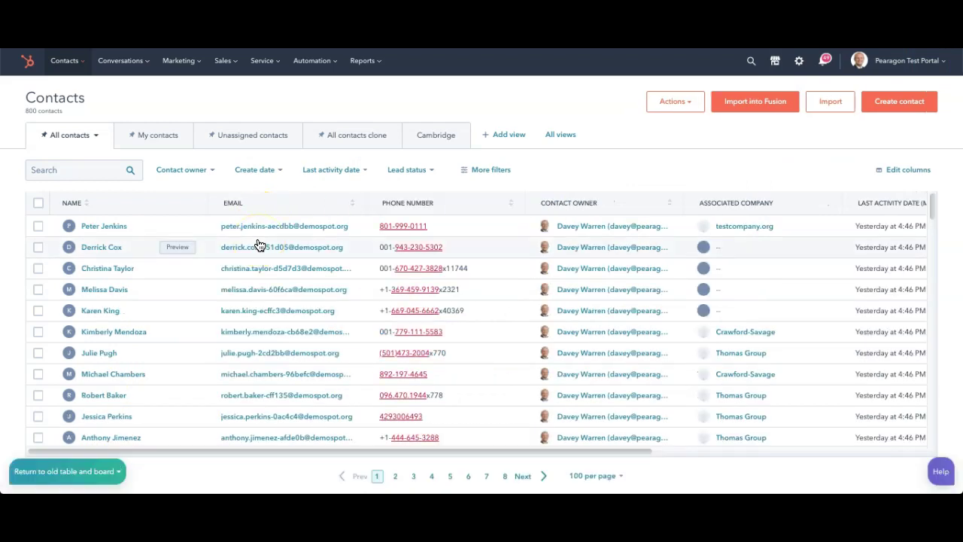
Step: Open the Unassigned contacts view showing 0 contacts and scroll its table sideways and back
click(180, 204)
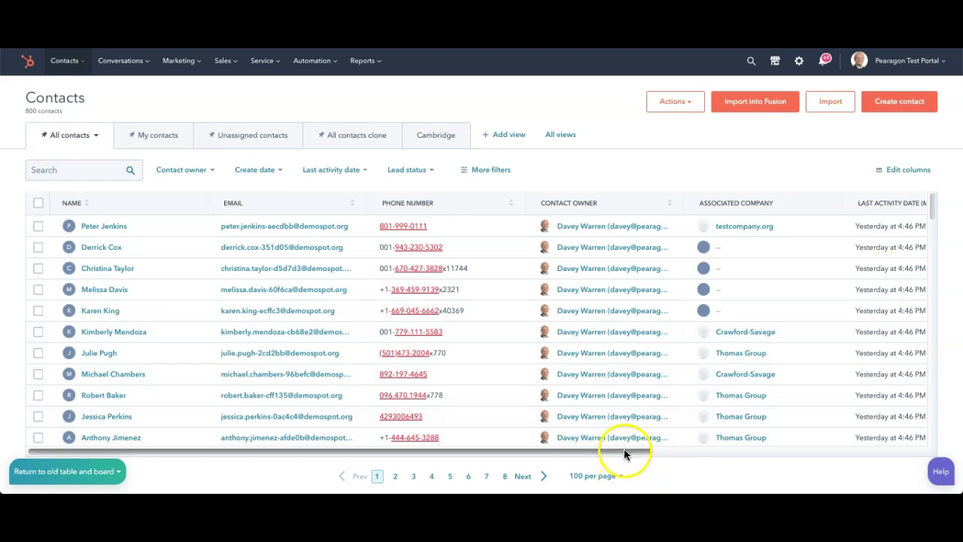
drag(624, 451, 800, 449)
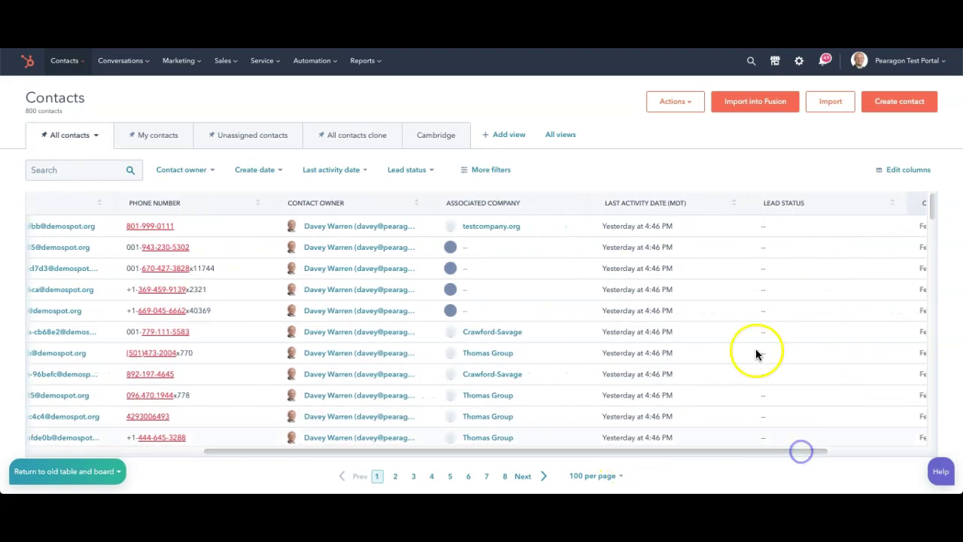
scroll(699, 447, left, 5)
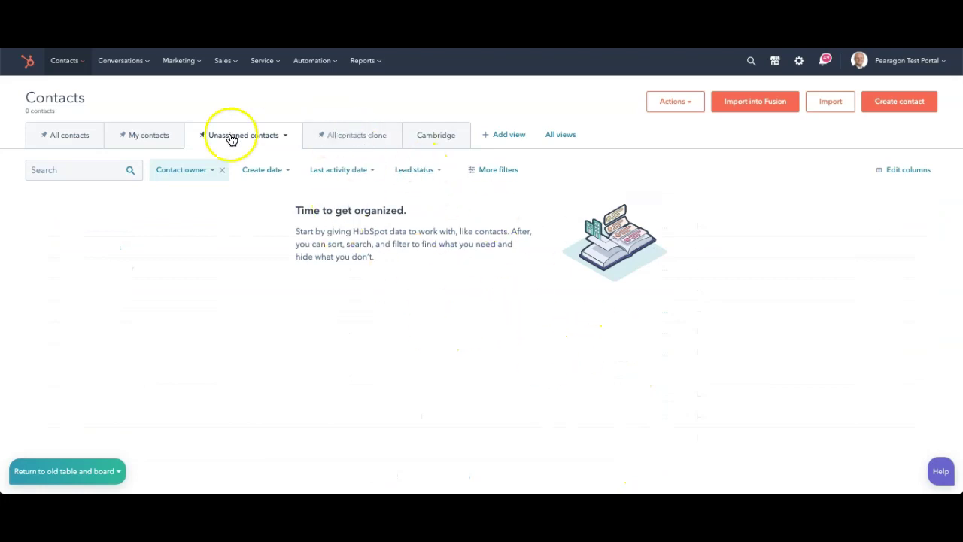
Step: Go back to the All contacts tab, where the header again counts 800 contacts
click(57, 141)
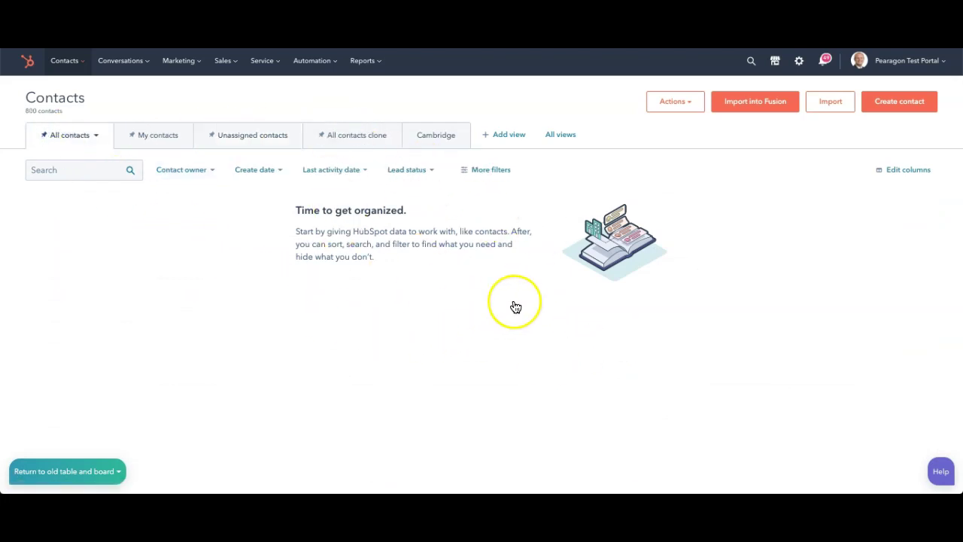